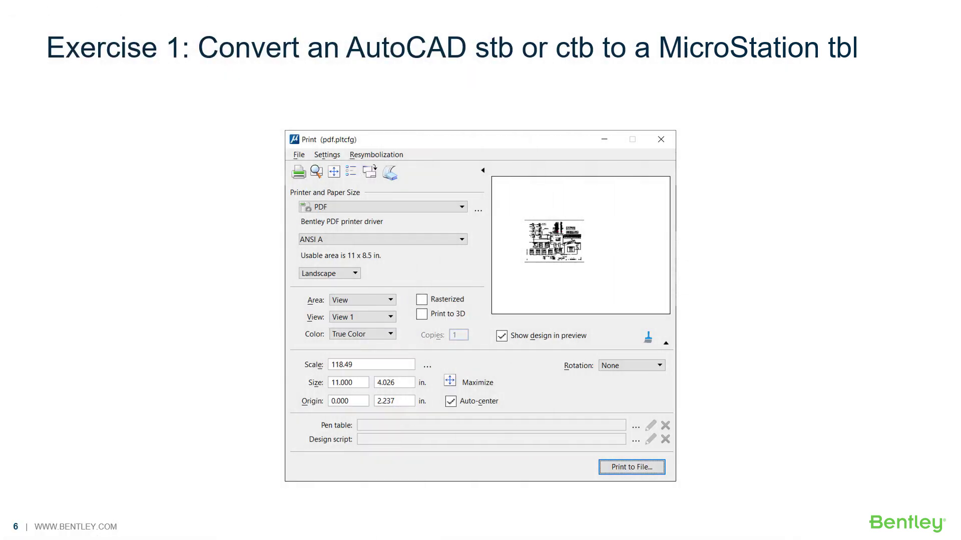
key("Right")
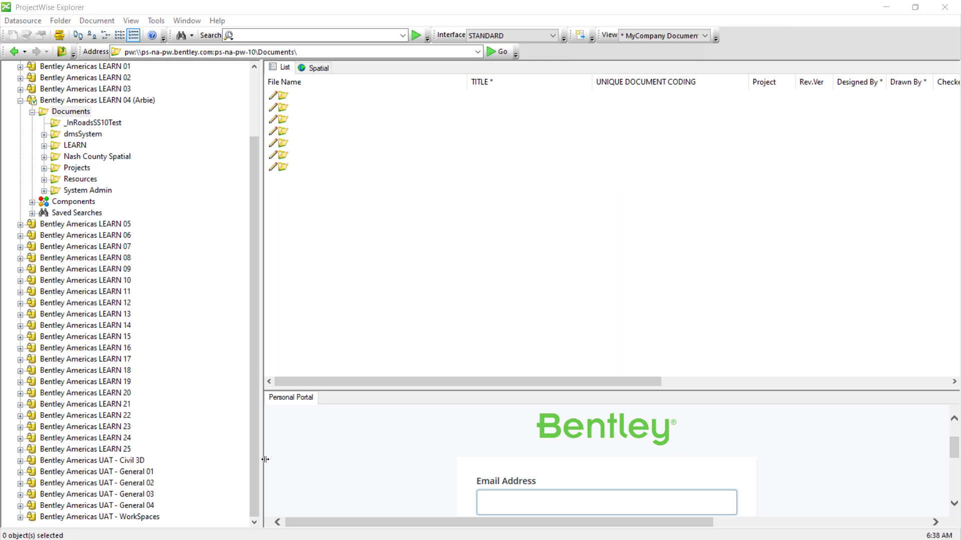
- Open Hwy72_ CrossSections_Shape.dgn from Projects/P202134/01 Design/Roads/Drainage & Highway Engineer/Sheets
left_click(45, 169)
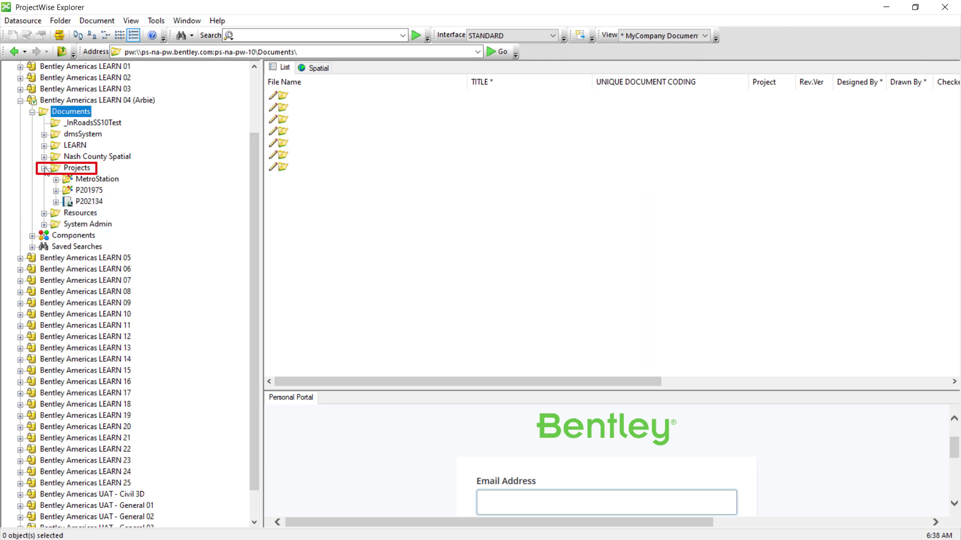
left_click(56, 202)
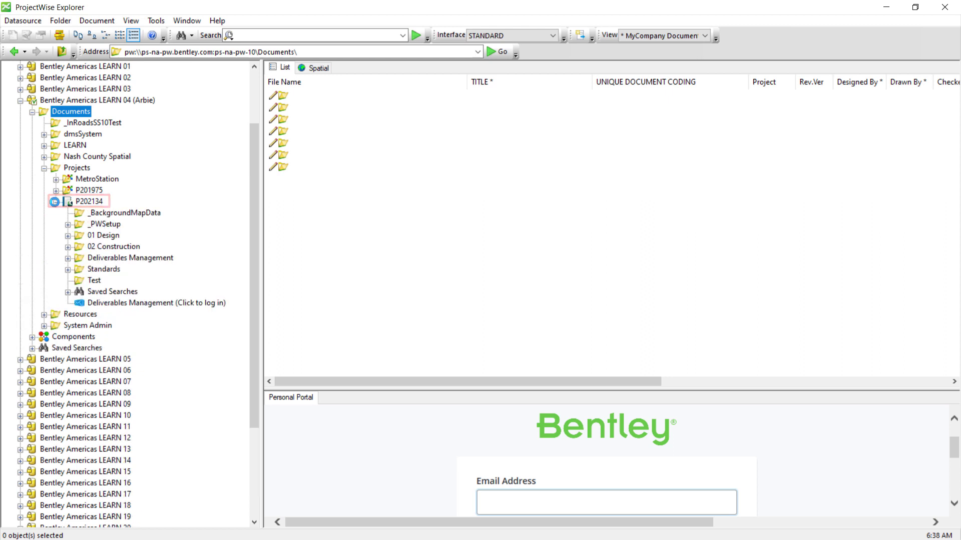
left_click(69, 236)
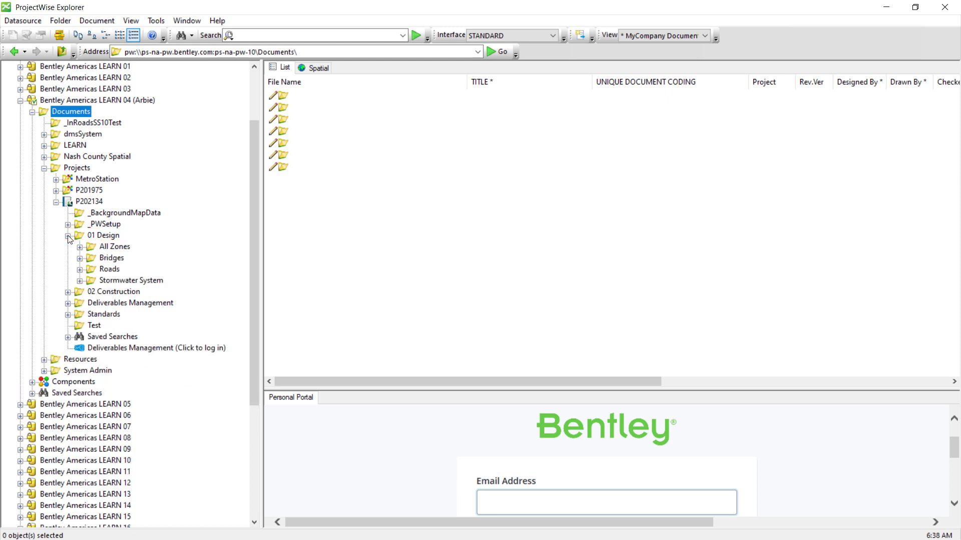
left_click(80, 270)
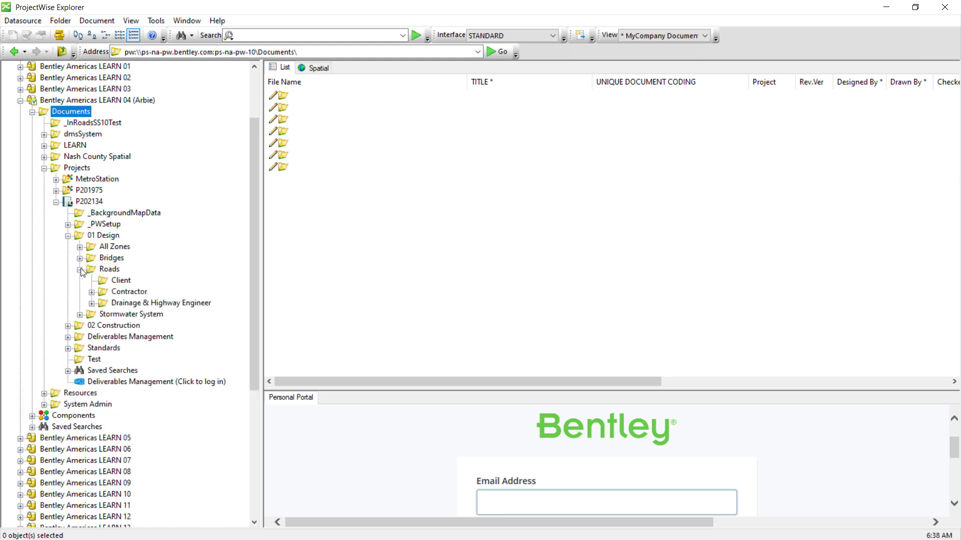
left_click(92, 304)
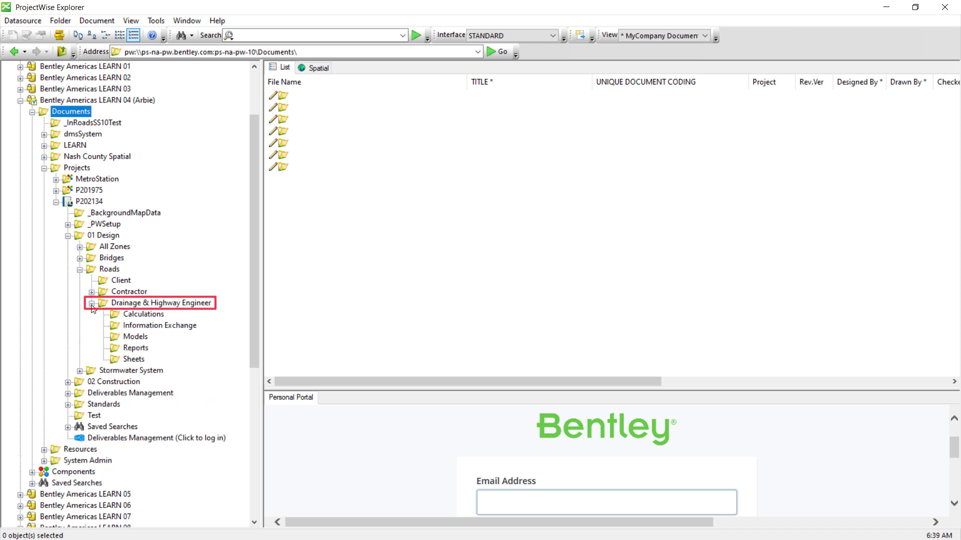
left_click(134, 359)
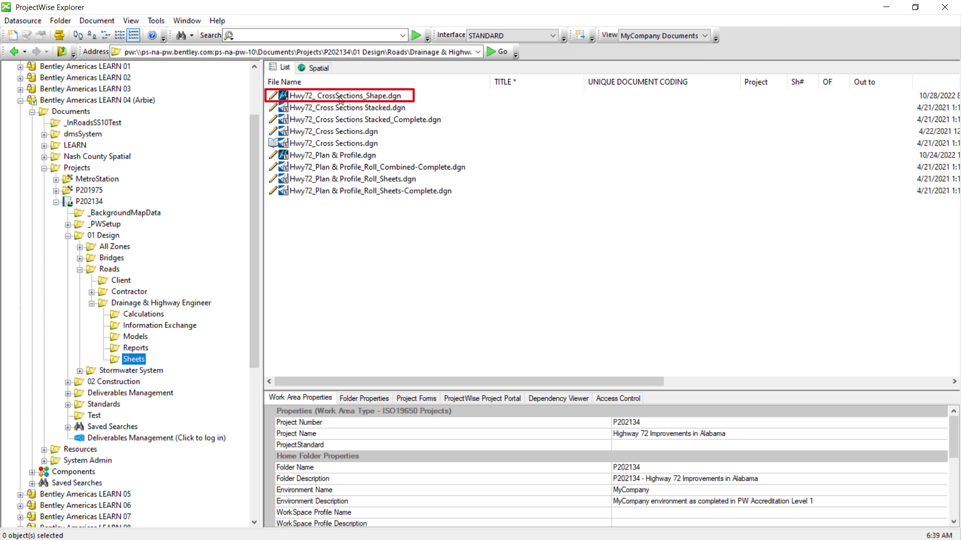
double_click(340, 96)
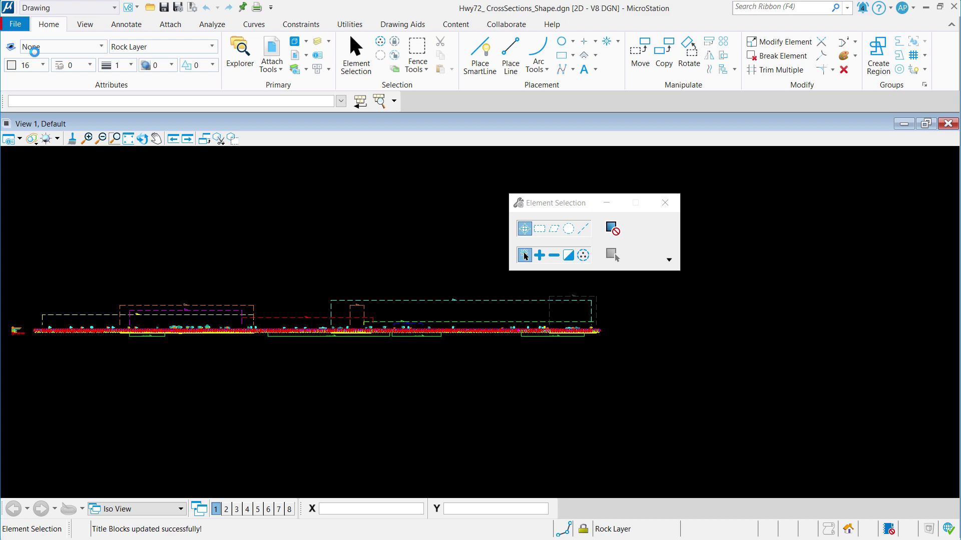
- Open the print settings for printing the cross-sections drawing to a printer or file
left_click(17, 25)
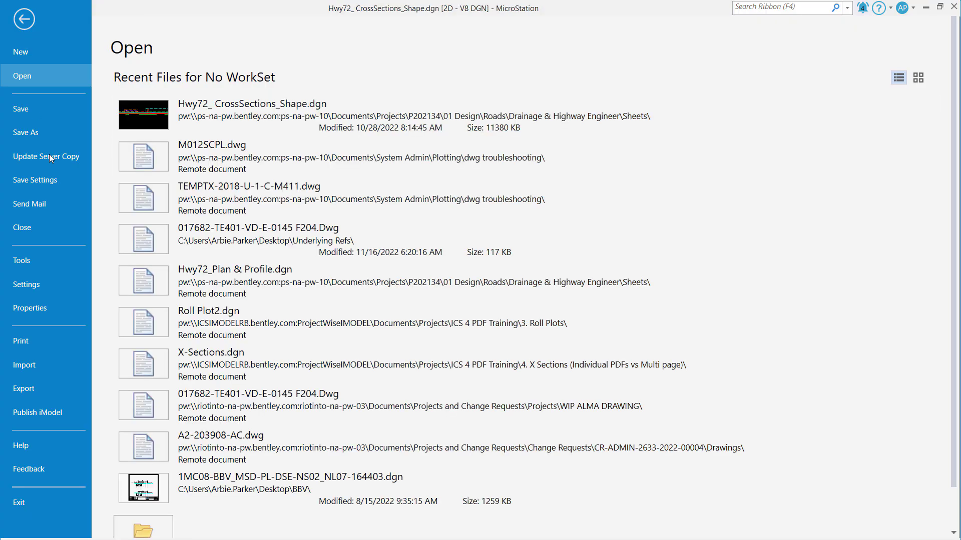
left_click(25, 340)
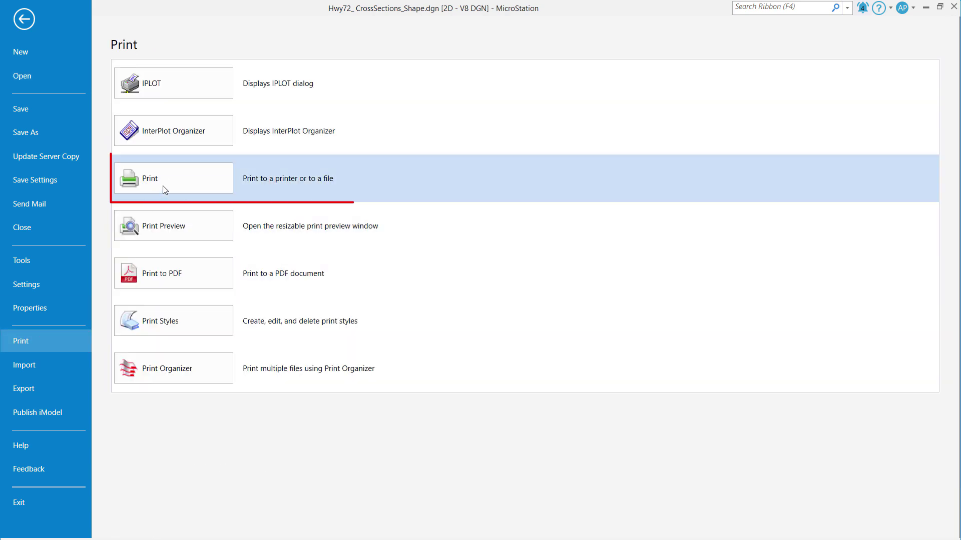
left_click(164, 187)
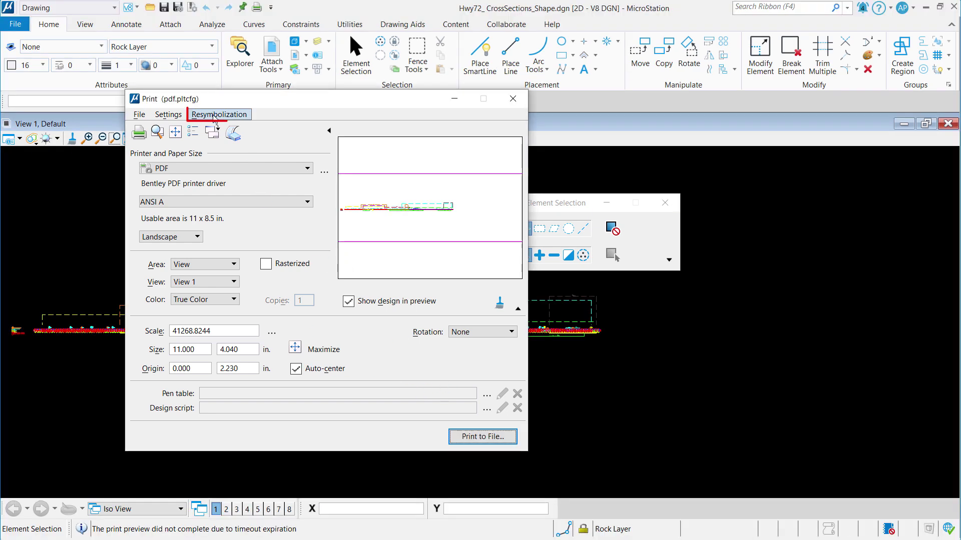
- Attach the AutoCAD.ctb pen table from the System Admin/Plotting/pen tables folder to the print setup
left_click(214, 115)
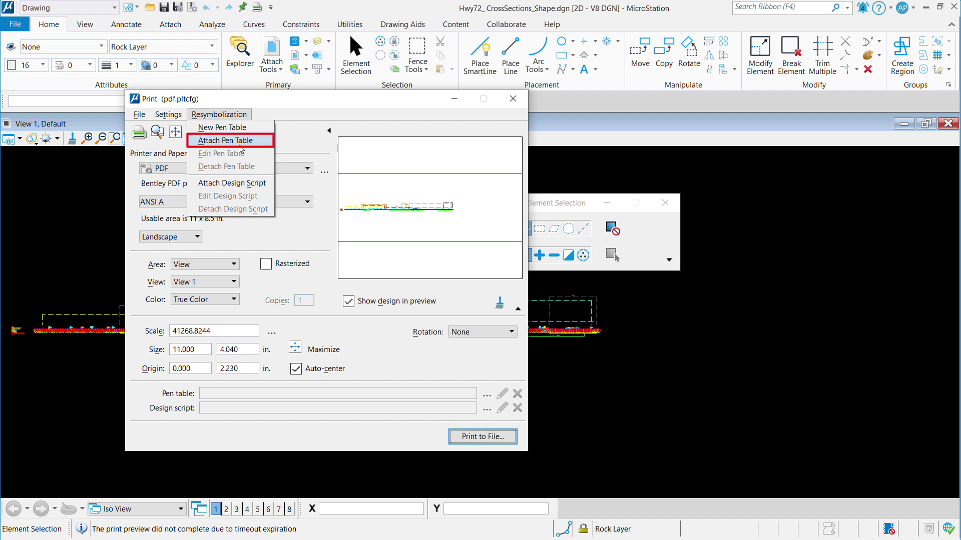
left_click(243, 145)
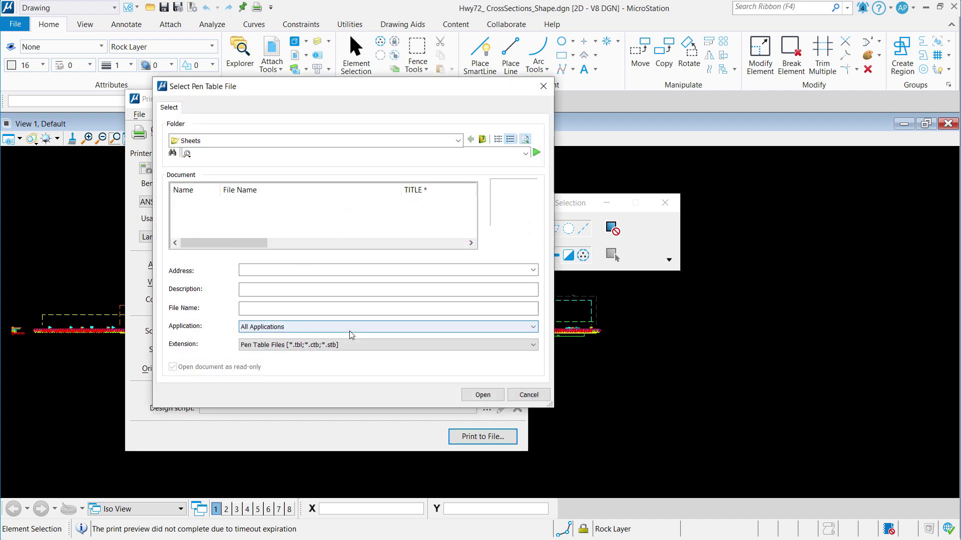
left_click(458, 140)
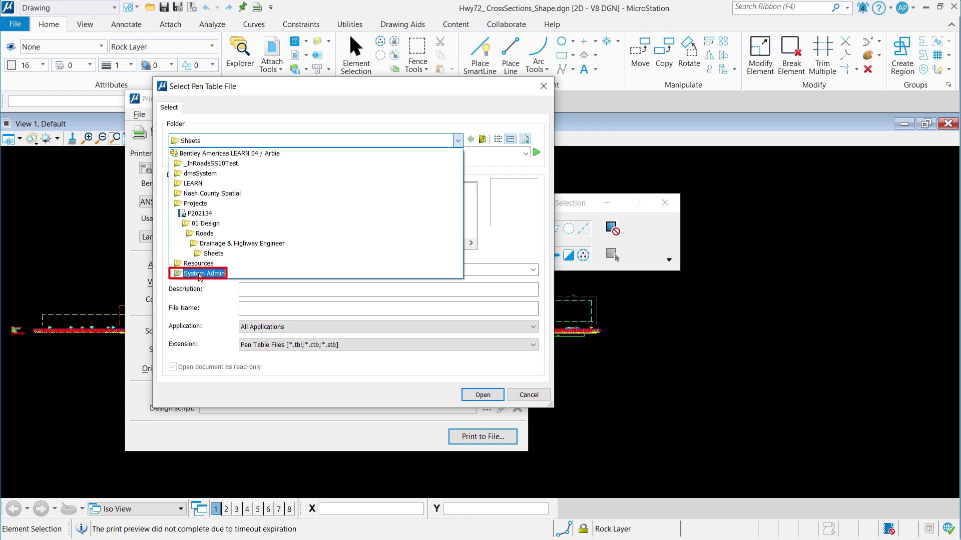
left_click(200, 275)
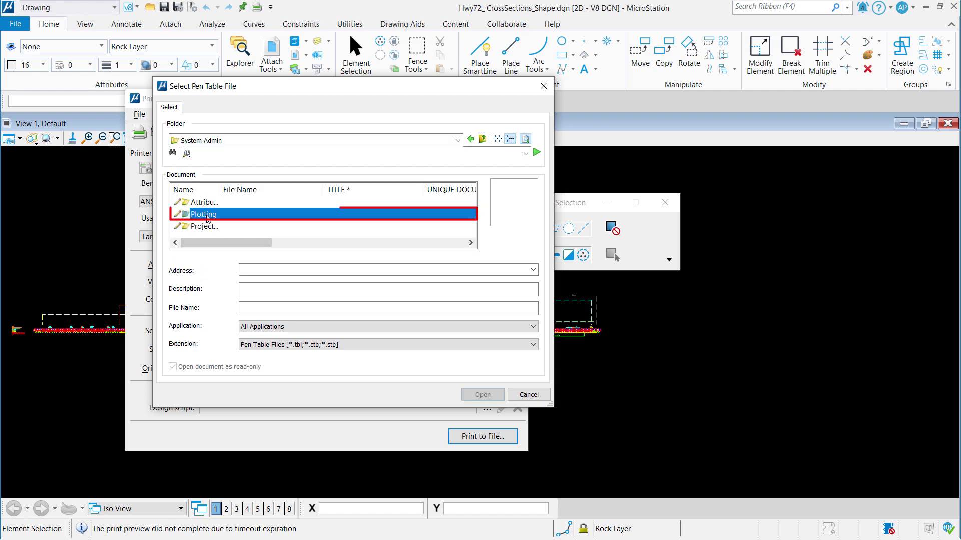
double_click(207, 219)
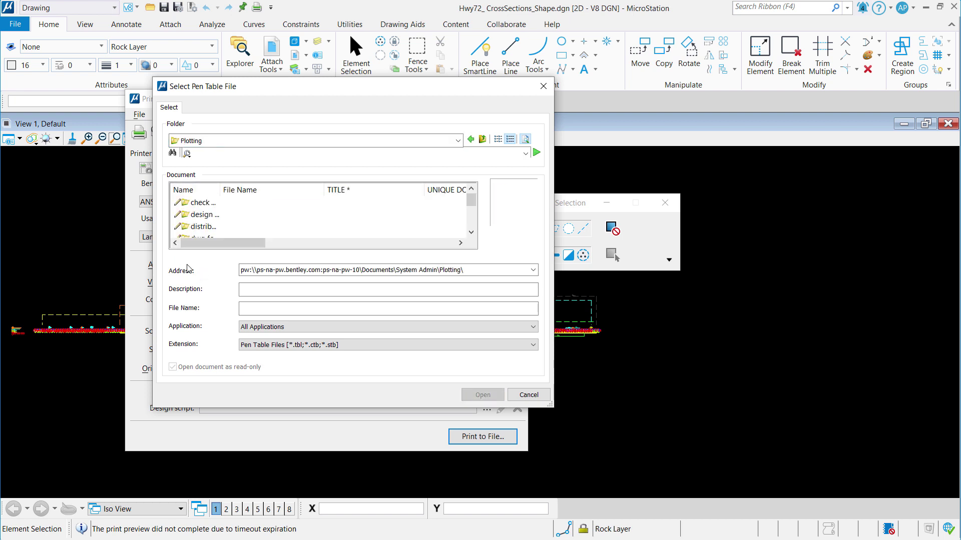
left_click_drag(220, 190, 287, 191)
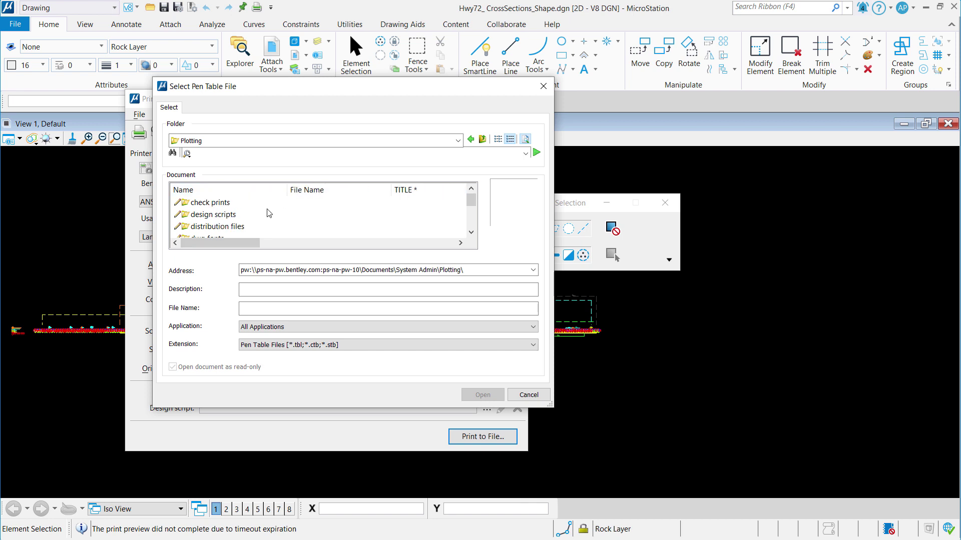
scroll(240, 222, "down", 3)
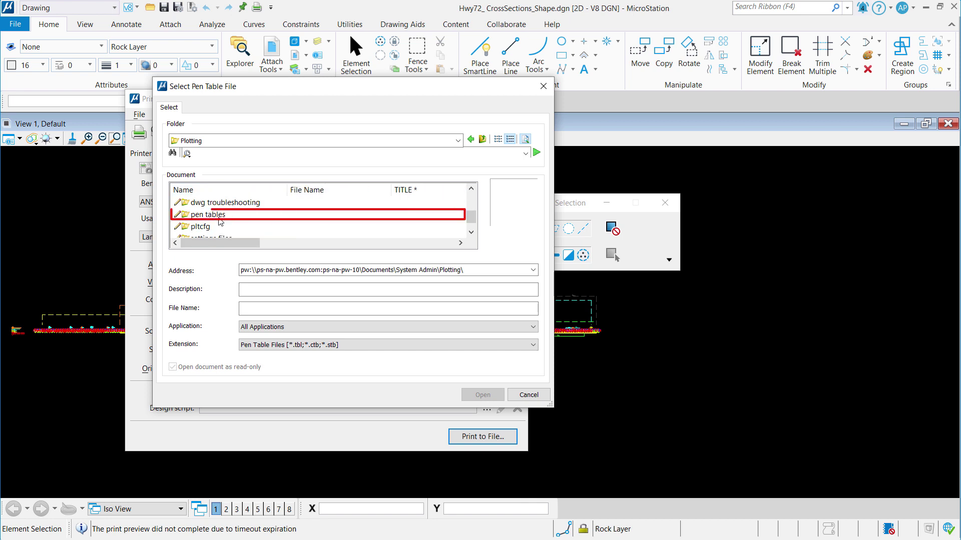
double_click(210, 215)
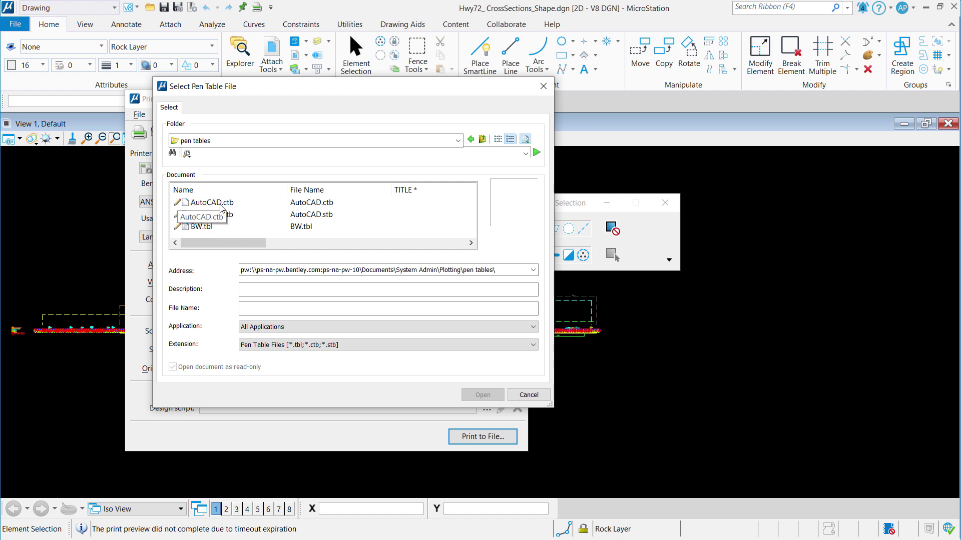
left_click(222, 204)
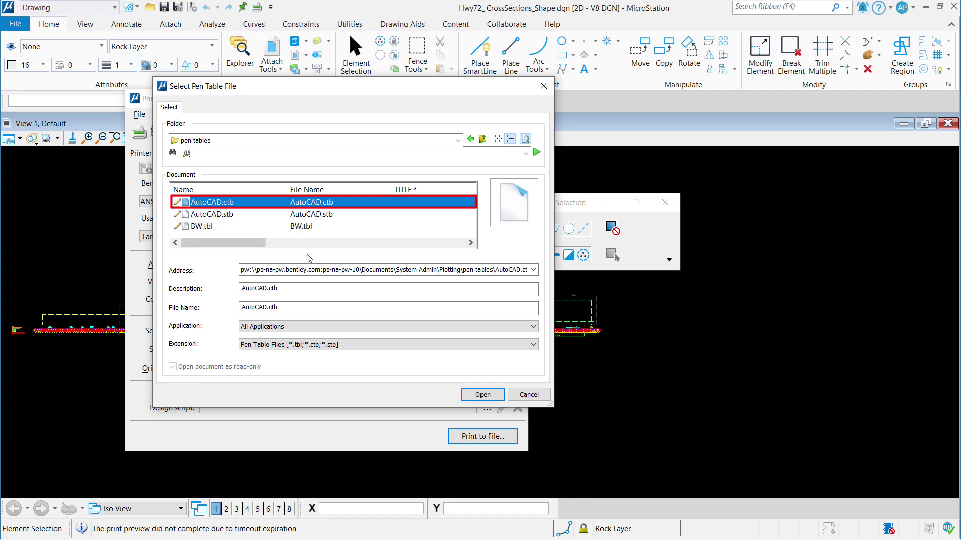
left_click(482, 395)
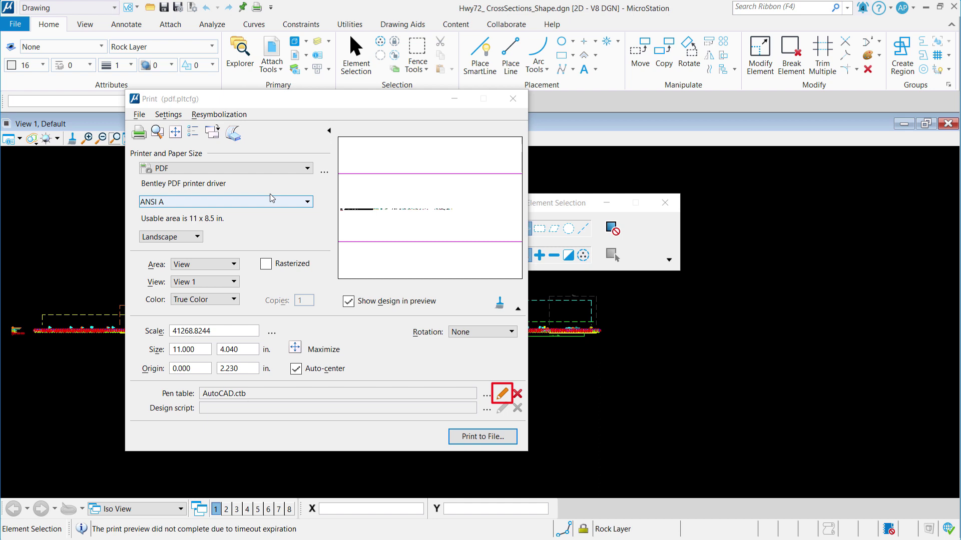
- Open the attached AutoCAD.ctb for editing and save it as AutoCADCTB.tbl in the pen tables folder, then close the pen table editor
left_click(219, 115)
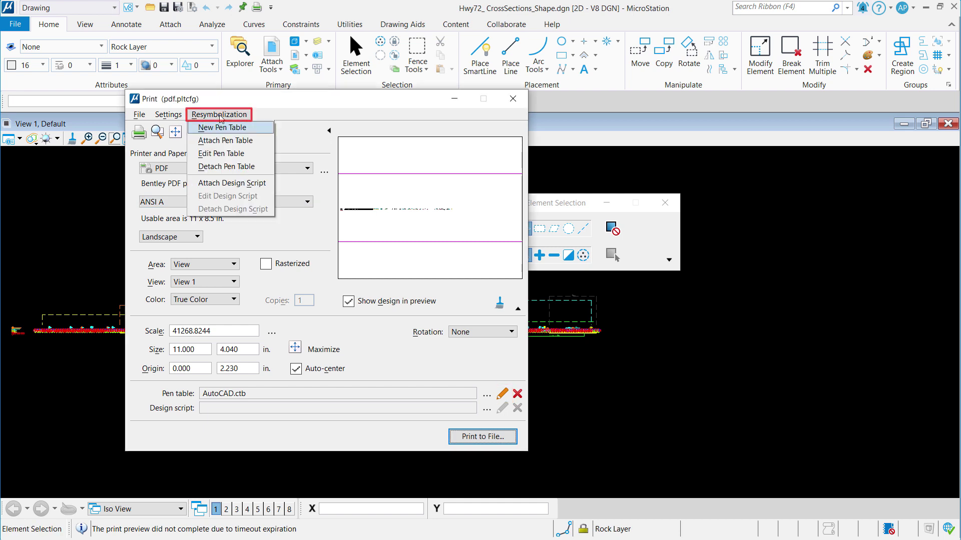
left_click(225, 154)
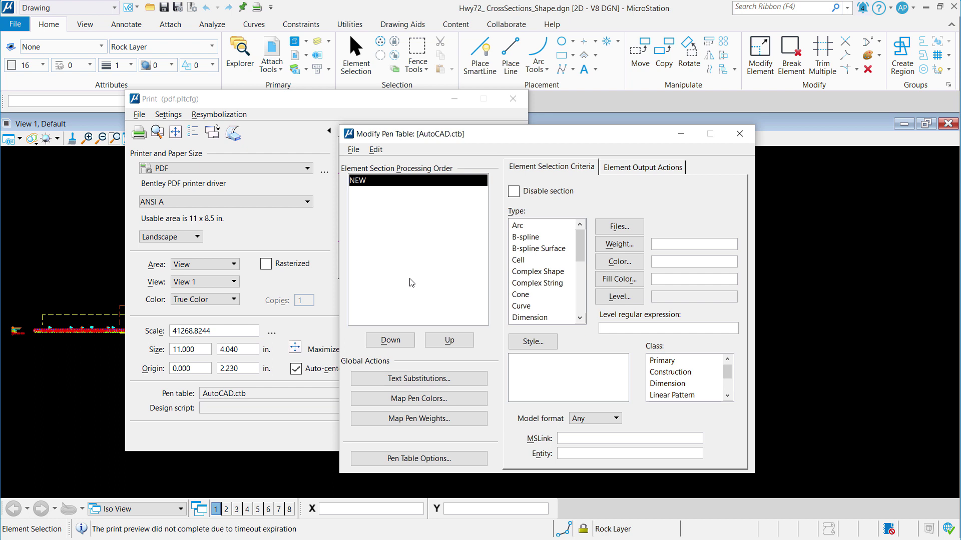
left_click(353, 150)
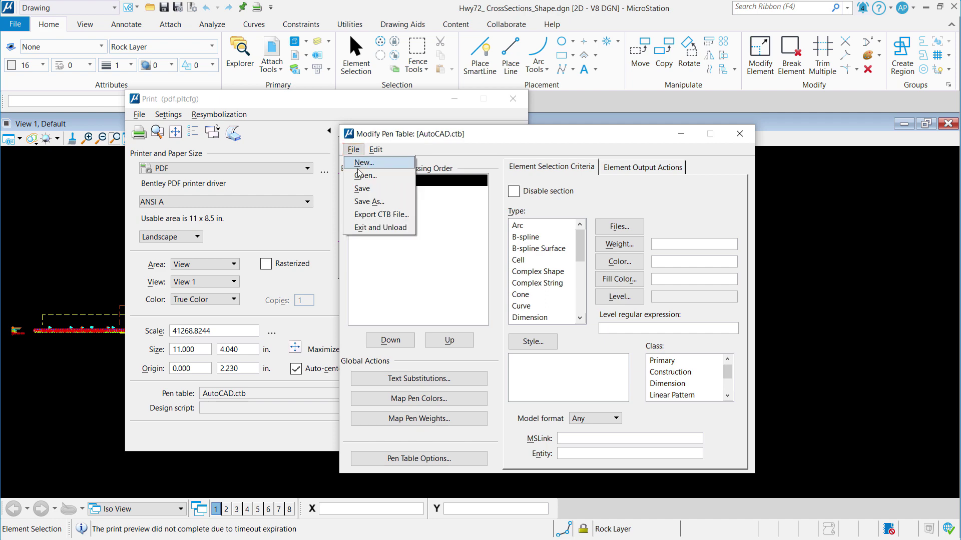
left_click(369, 202)
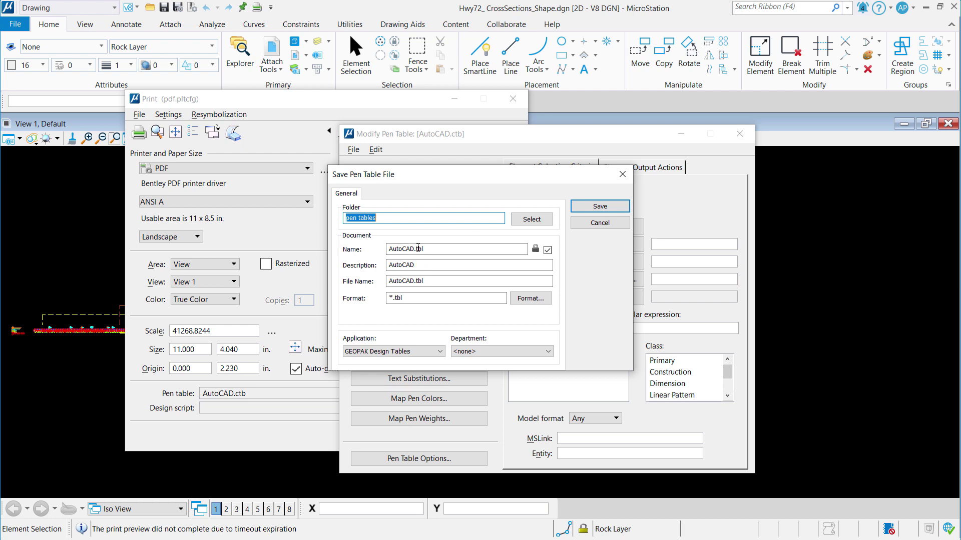
left_click(415, 248)
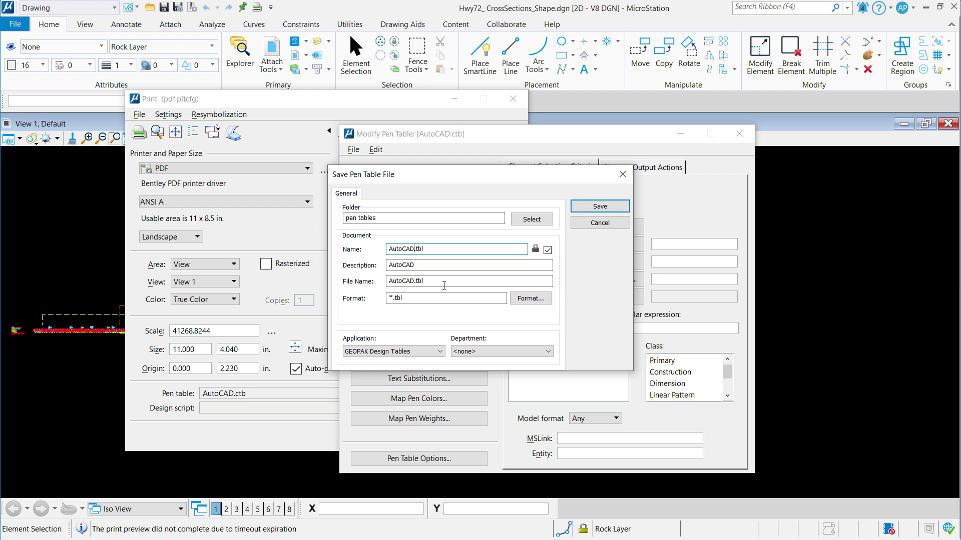
type("CTB")
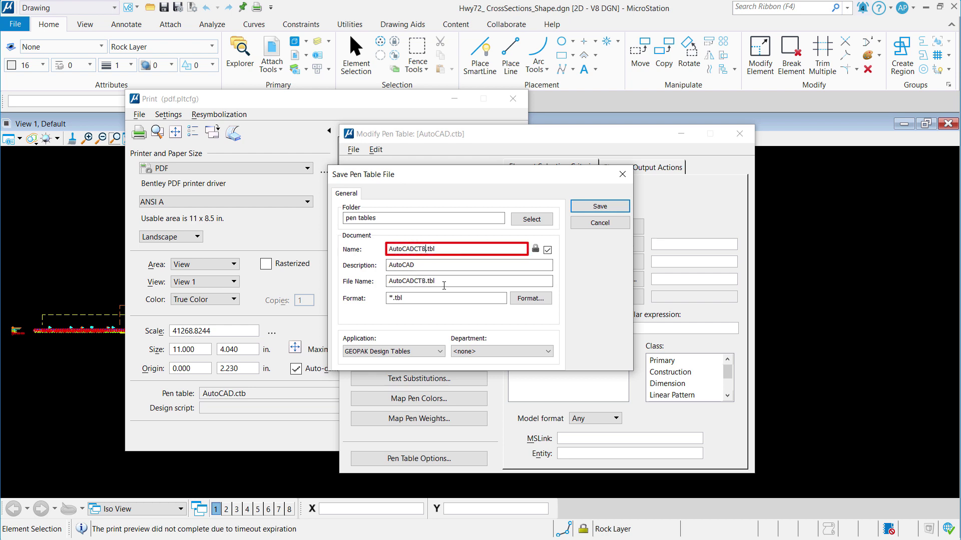
left_click(601, 206)
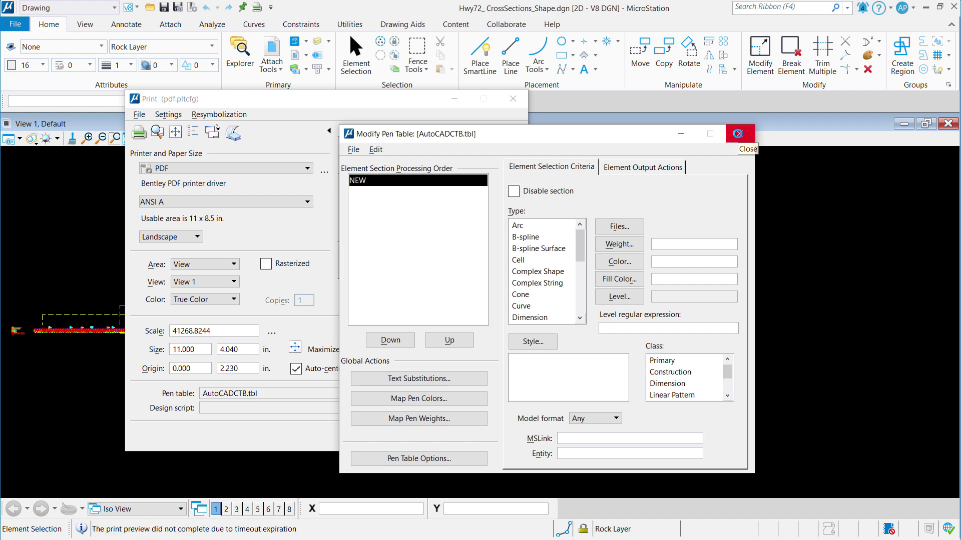
left_click(738, 133)
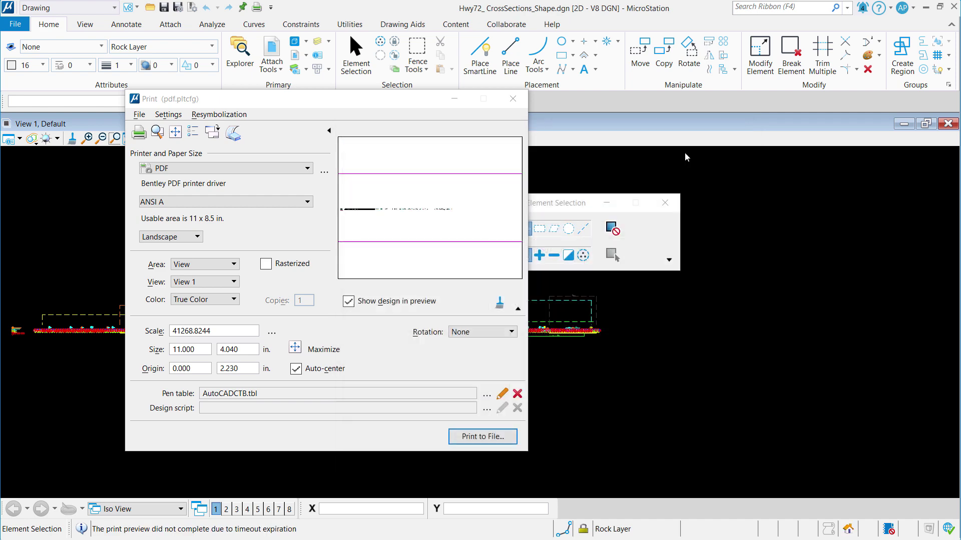
- Attach the AutoCAD.stb pen table instead, checking in AutoCADCTB.tbl without creating a new version
left_click(486, 396)
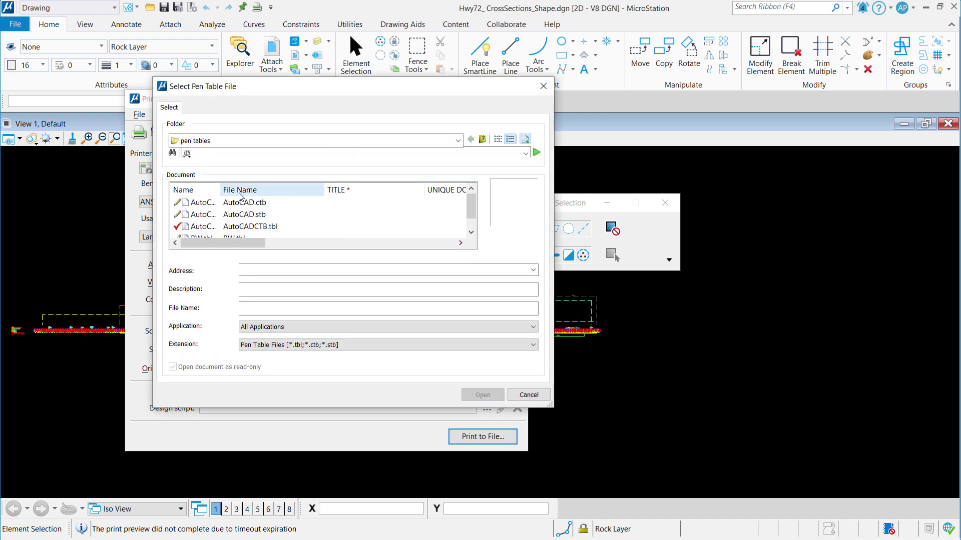
left_click(199, 216)
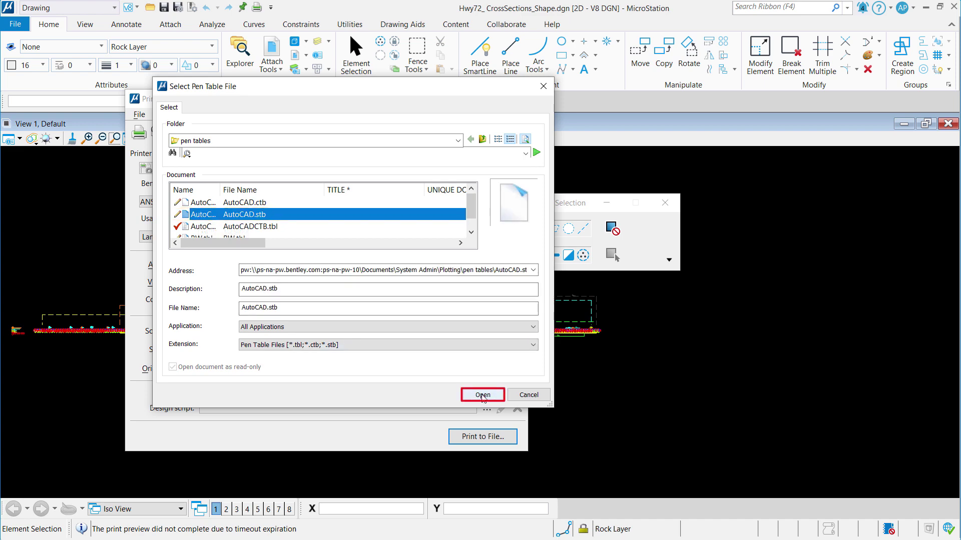
left_click(483, 395)
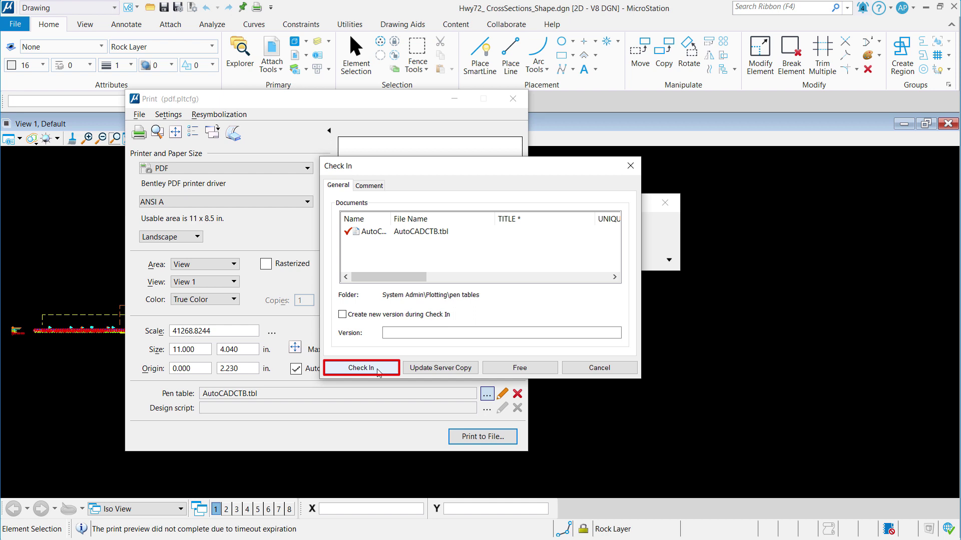
left_click(378, 370)
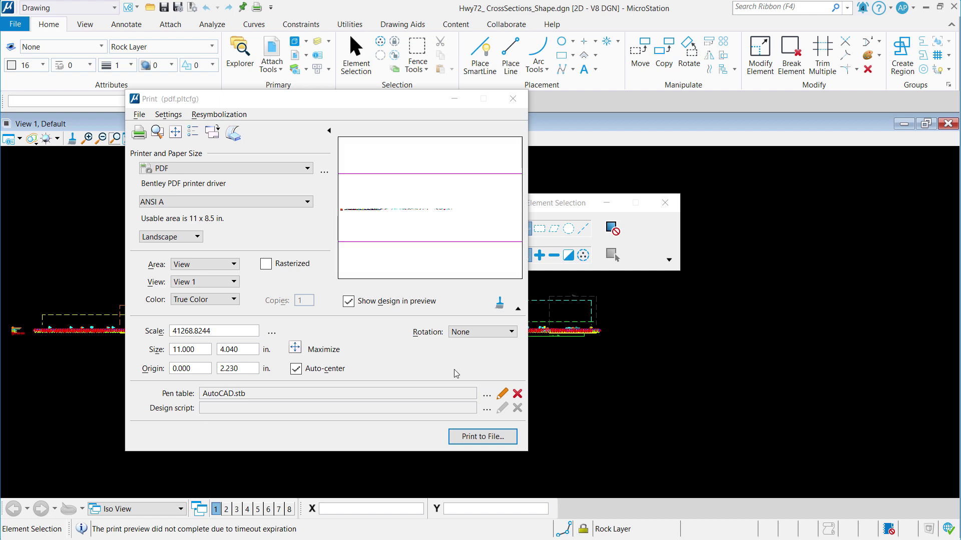
- Open the attached AutoCAD.stb for editing and save it as AutoCADSTB.tbl in the pen tables folder
left_click(503, 393)
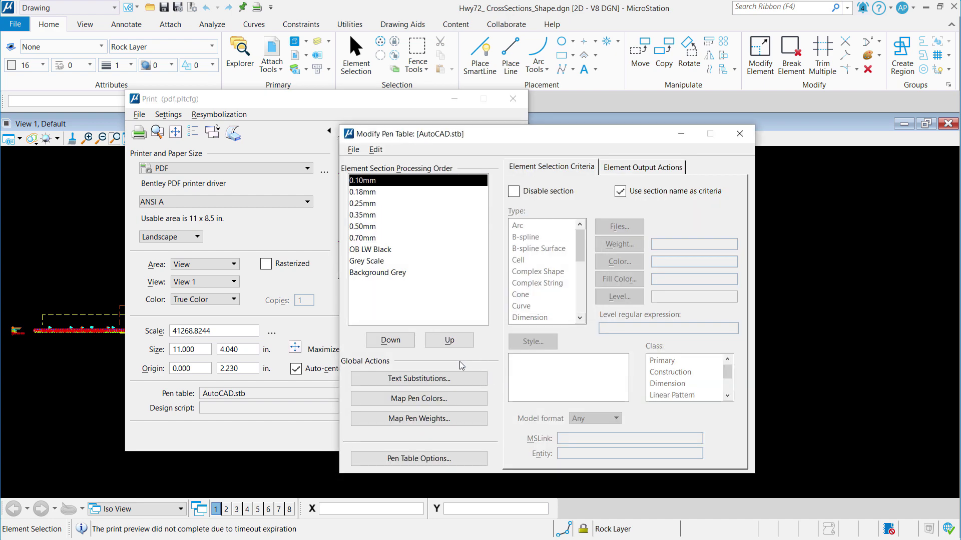
left_click(354, 150)
left_click(361, 203)
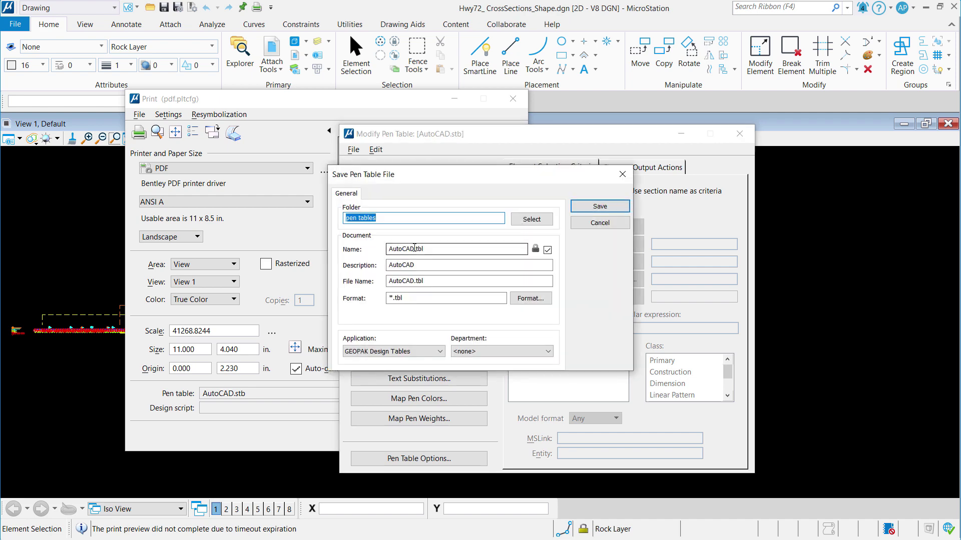
left_click(409, 249)
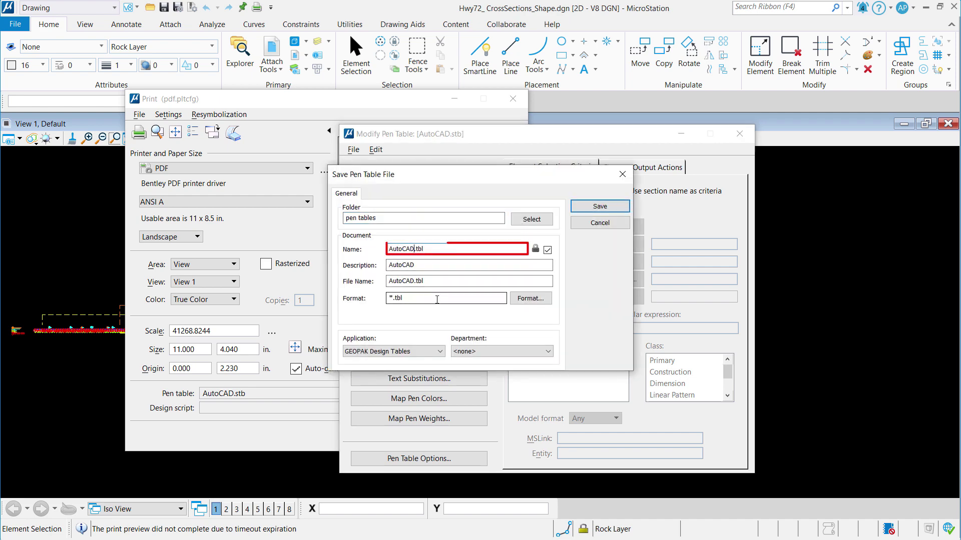
type("STB")
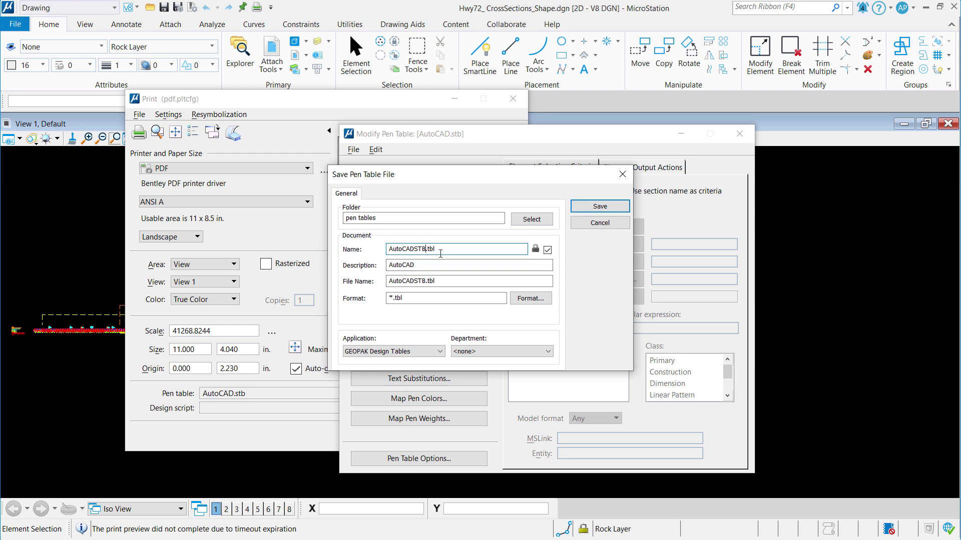
left_click(602, 206)
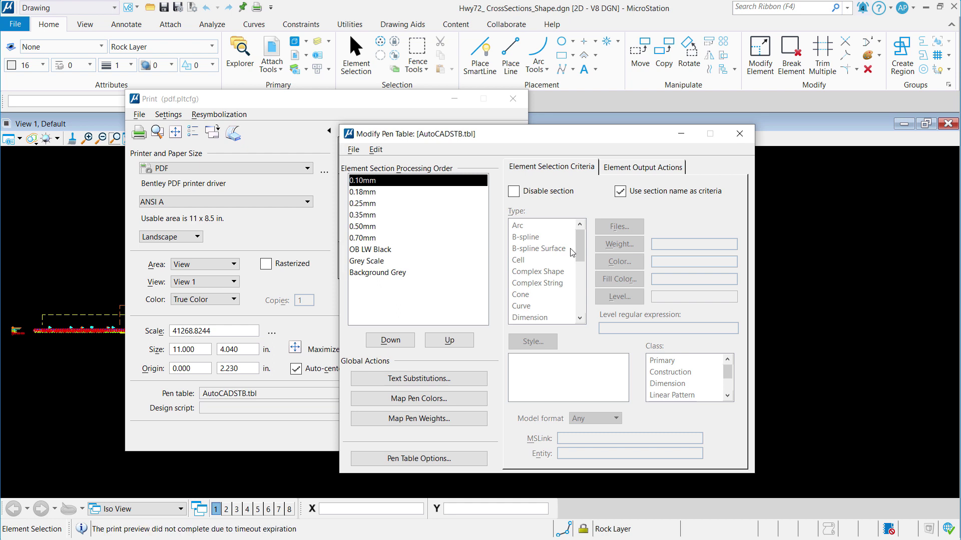
- Close the pen table editor and the print settings, checking in AutoCADSTB.tbl without creating a new version
left_click(745, 138)
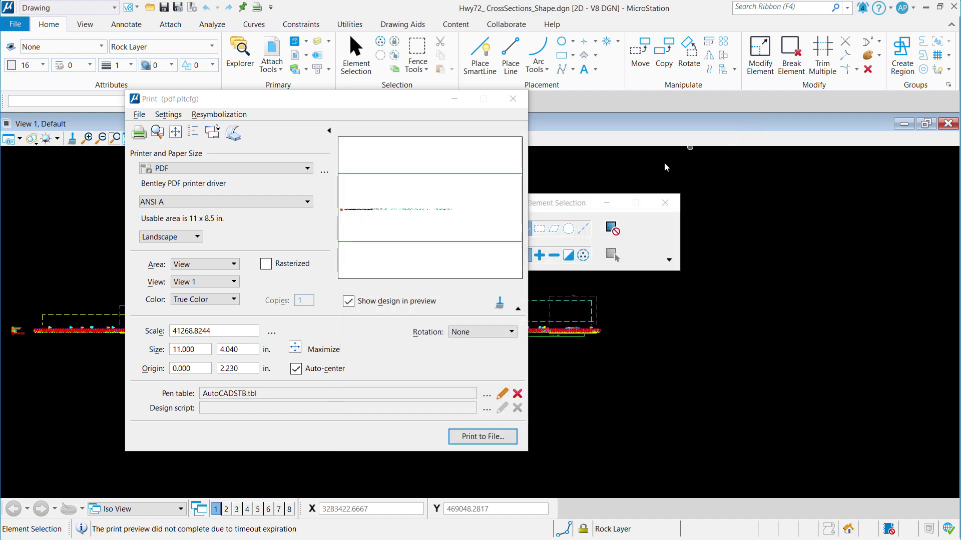
left_click(514, 100)
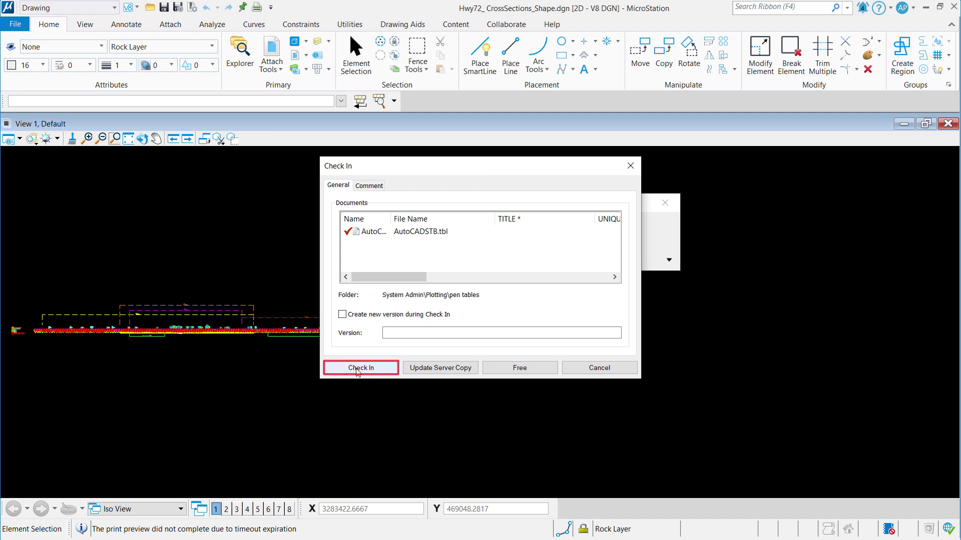
left_click(357, 369)
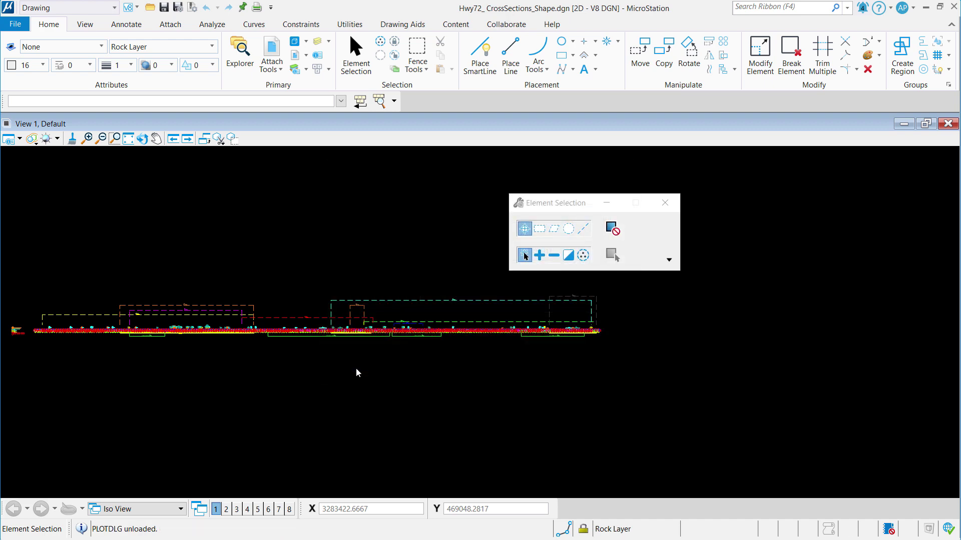